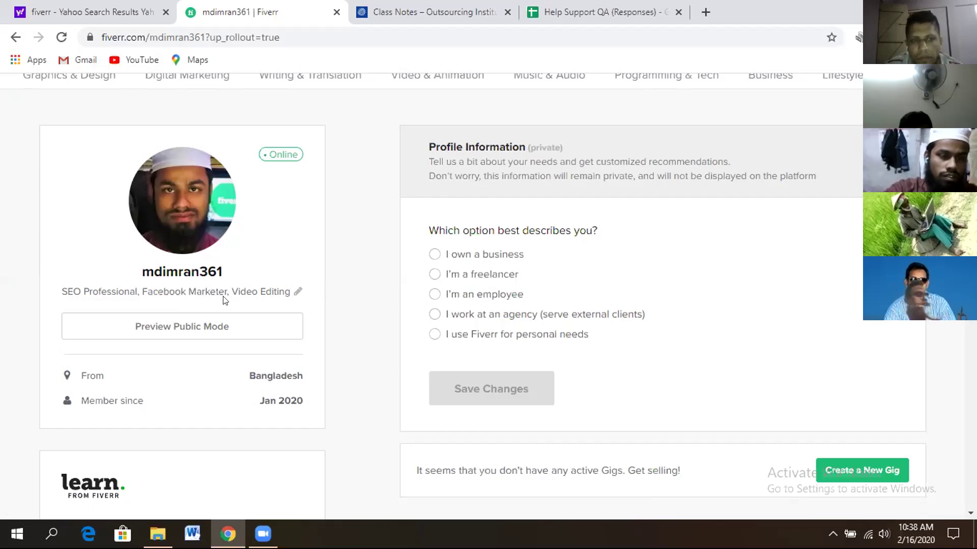
Change the last skill in the profile tagline to "Video Editor" and save it
click(297, 289)
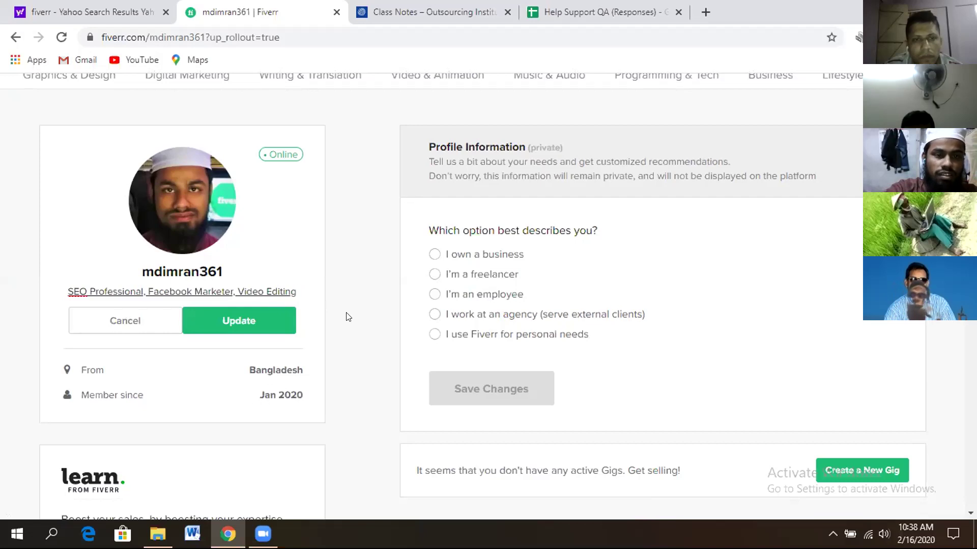
key(BackSpace)
key(BackSpace)
key(BackSpace)
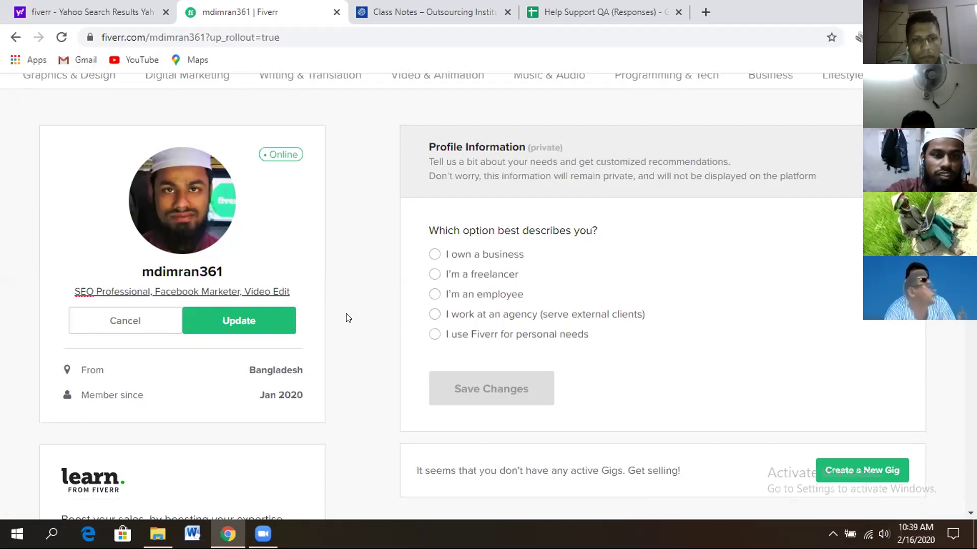
text(or)
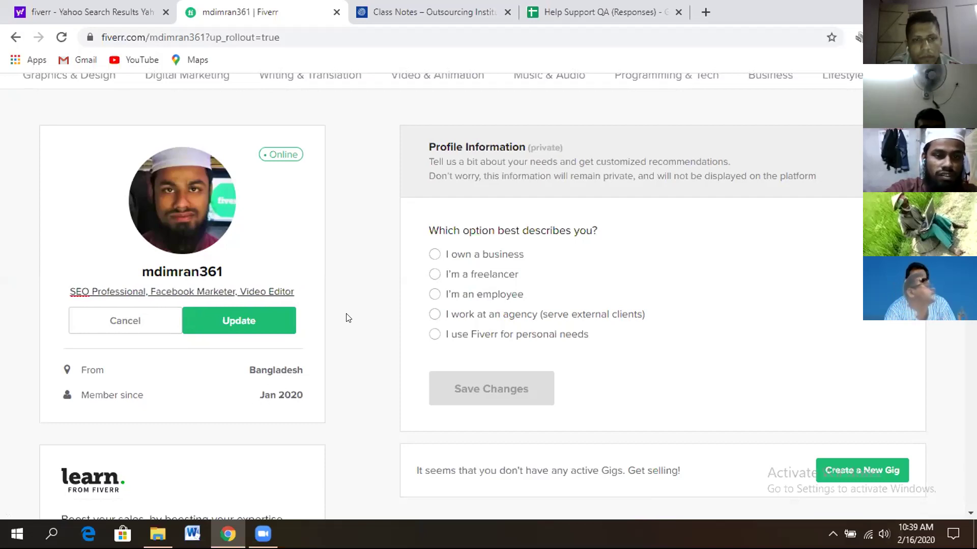
click(260, 324)
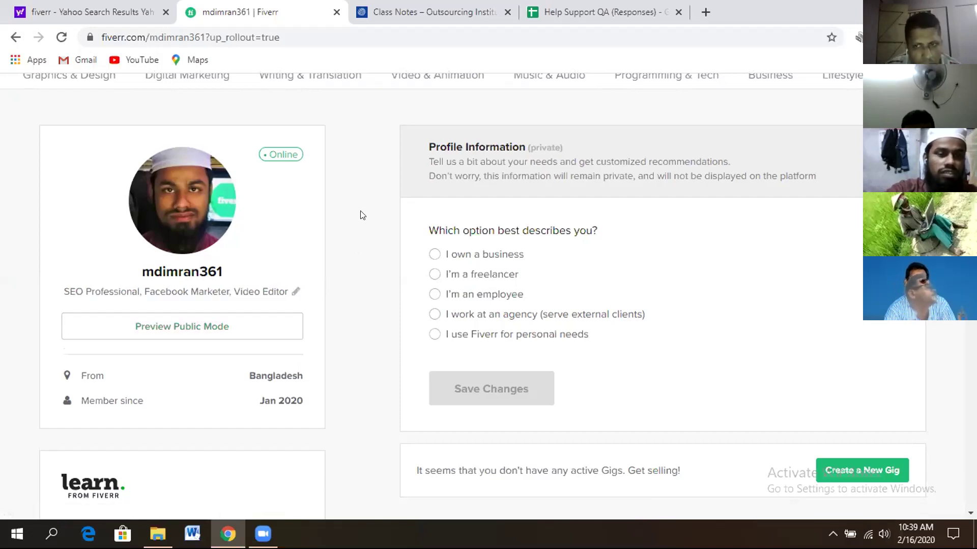
Edit the profile description so its first sentence ends with "Facebook Marketer"
scroll(335, 328, down, 4)
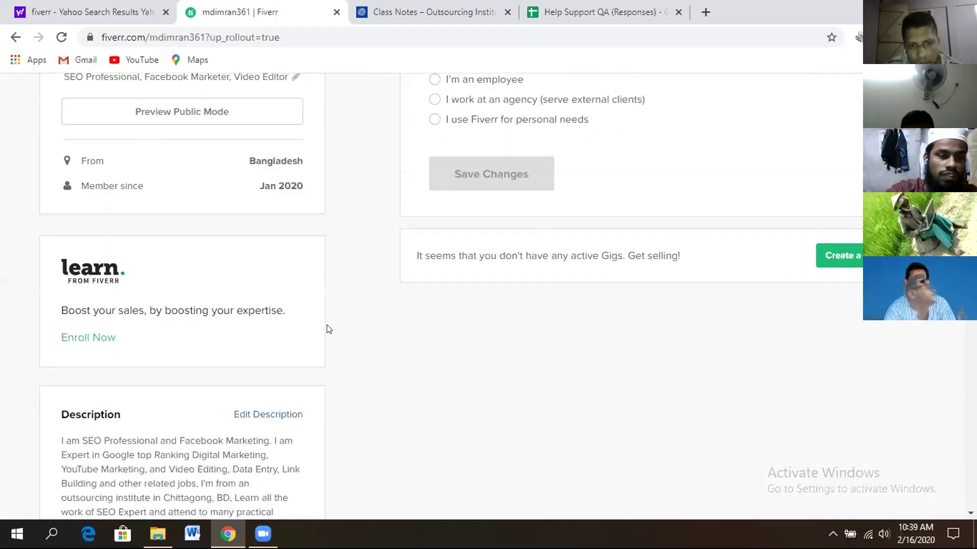
scroll(328, 329, down, 3)
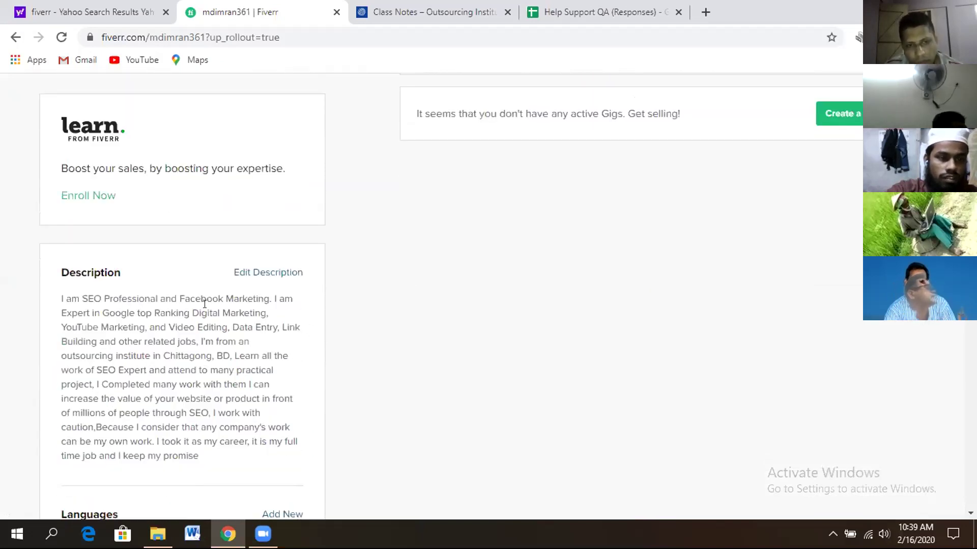
click(265, 272)
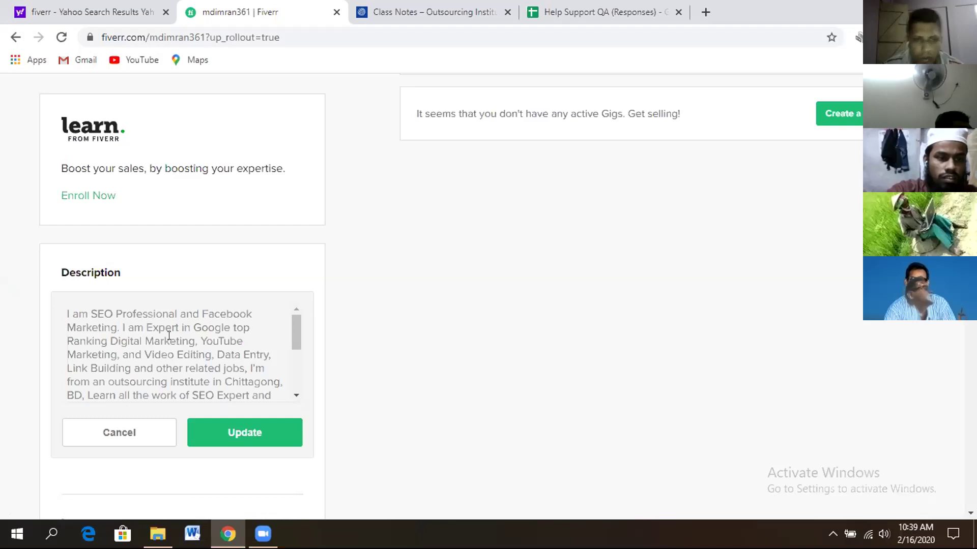
click(115, 327)
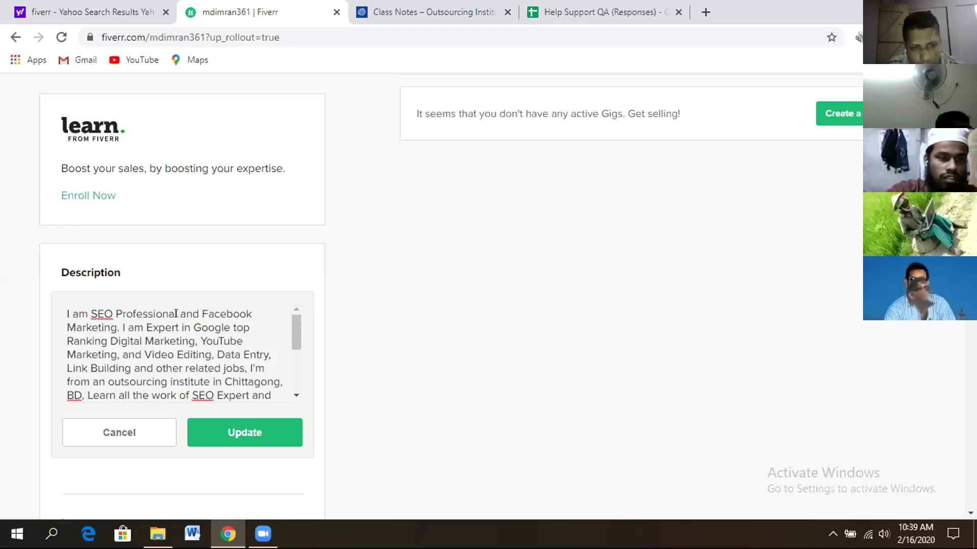
key(BackSpace)
key(BackSpace)
key(BackSpace)
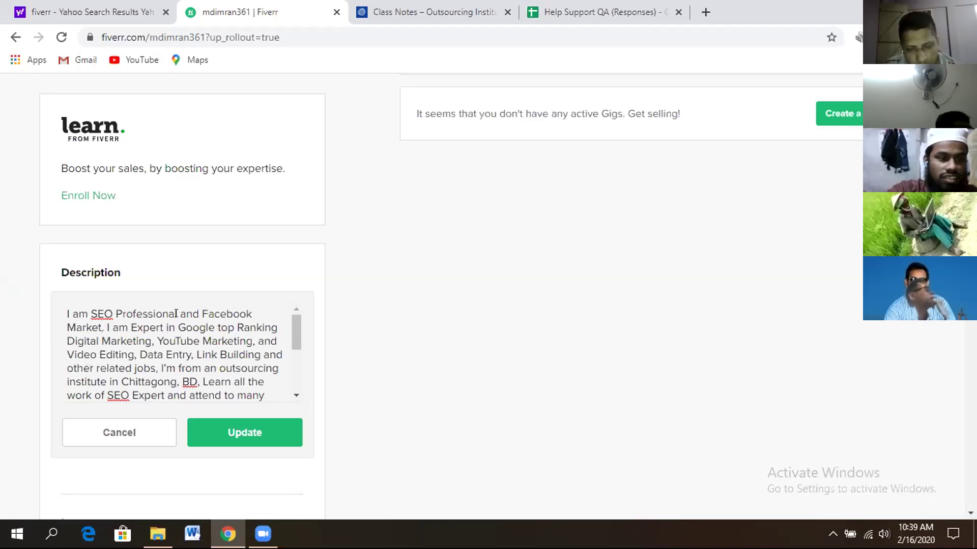
text(er)
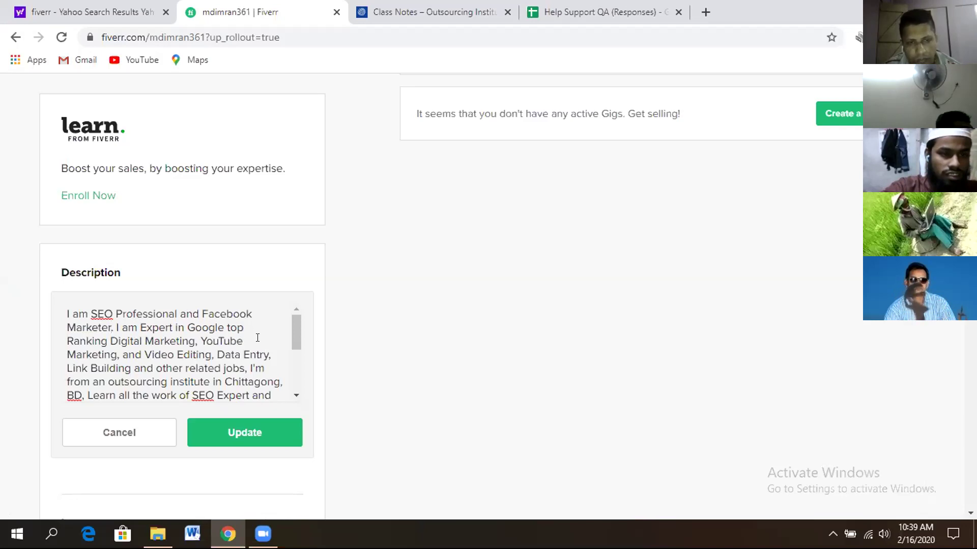
End the description's sentence after "Video Editing" with a period and begin the following one with "Also can" before "Data Entry"
click(213, 351)
key(BackSpace)
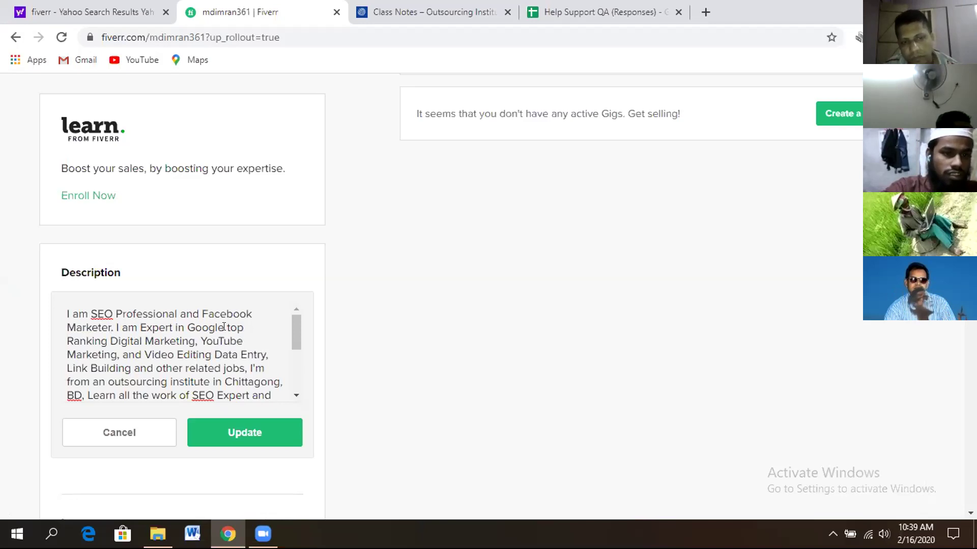
text(. Also can d)
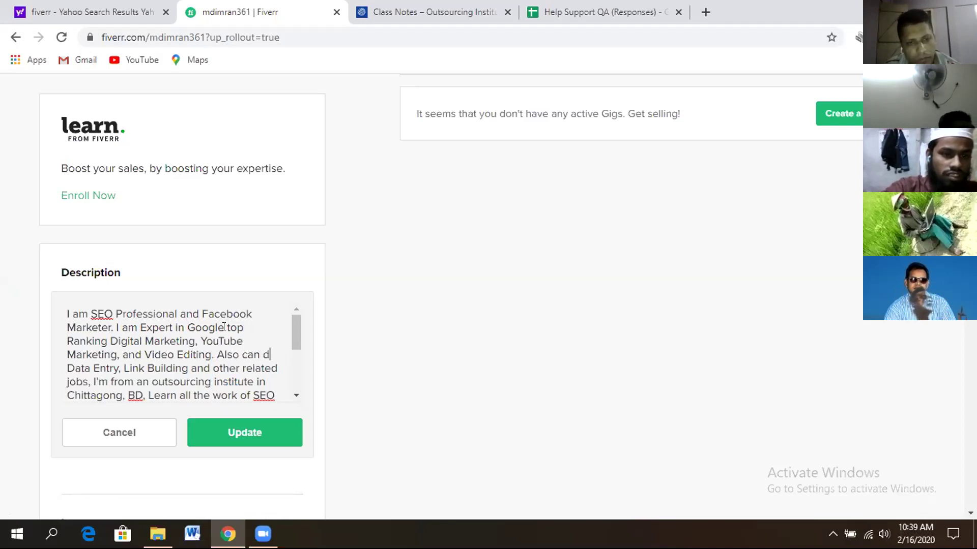
key(BackSpace)
key(BackSpace)
key(BackSpace)
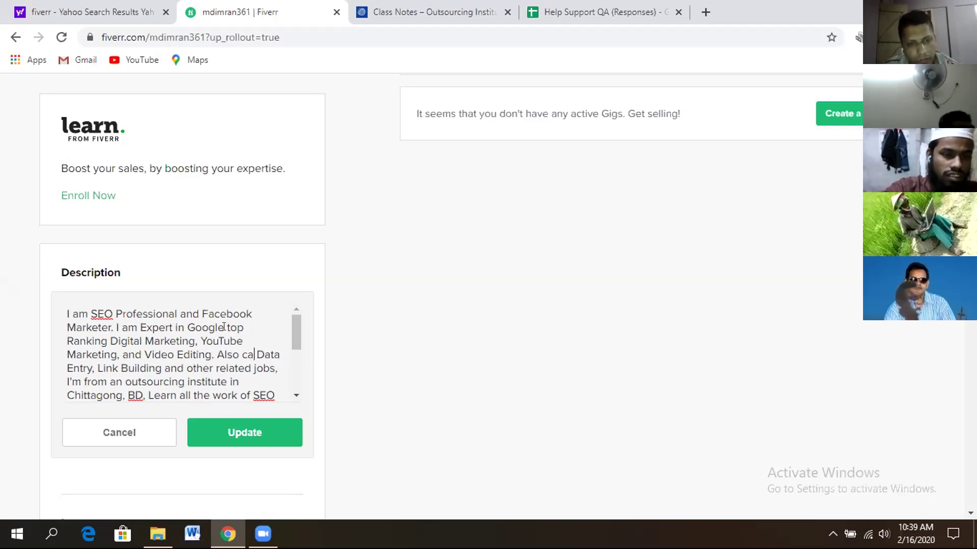
text(n)
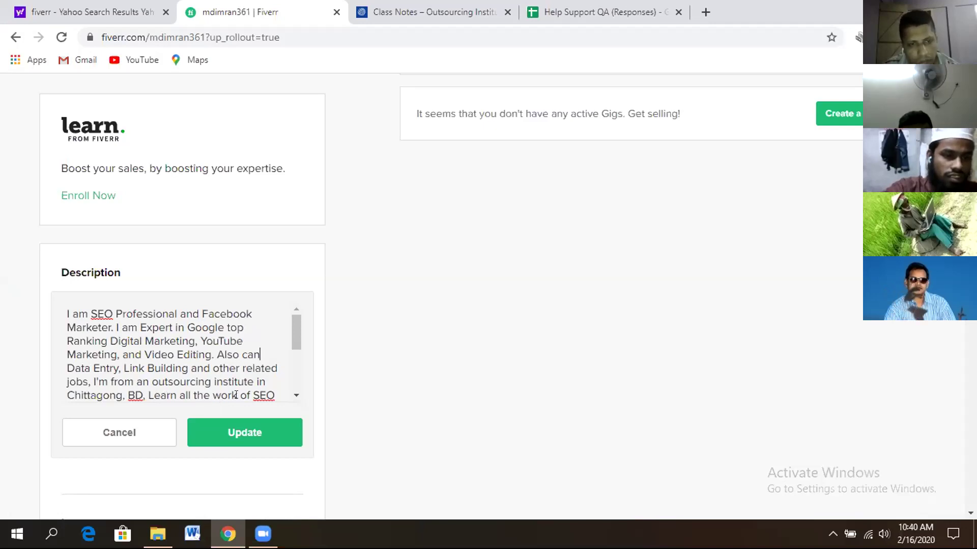
Review the rest of the description text and save the updated description
click(214, 396)
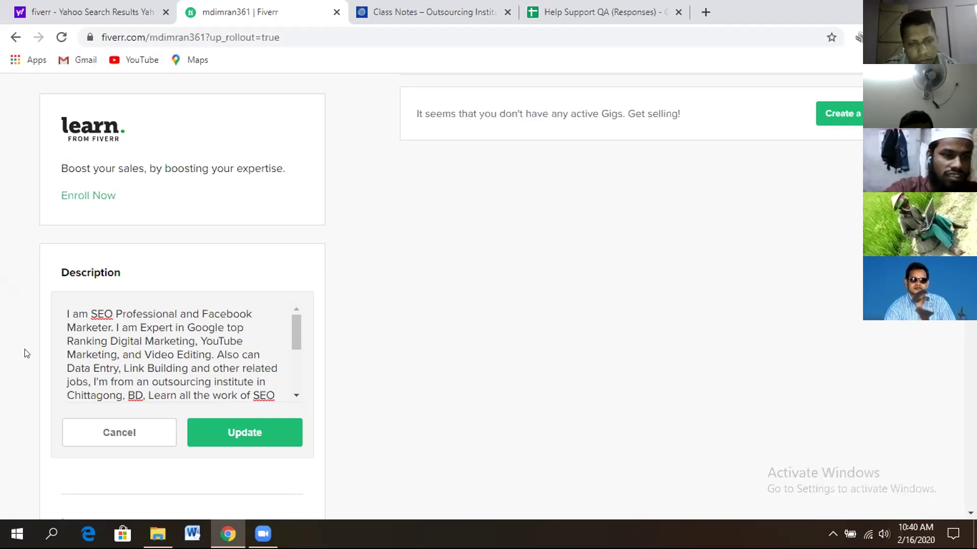
scroll(207, 414, down, 3)
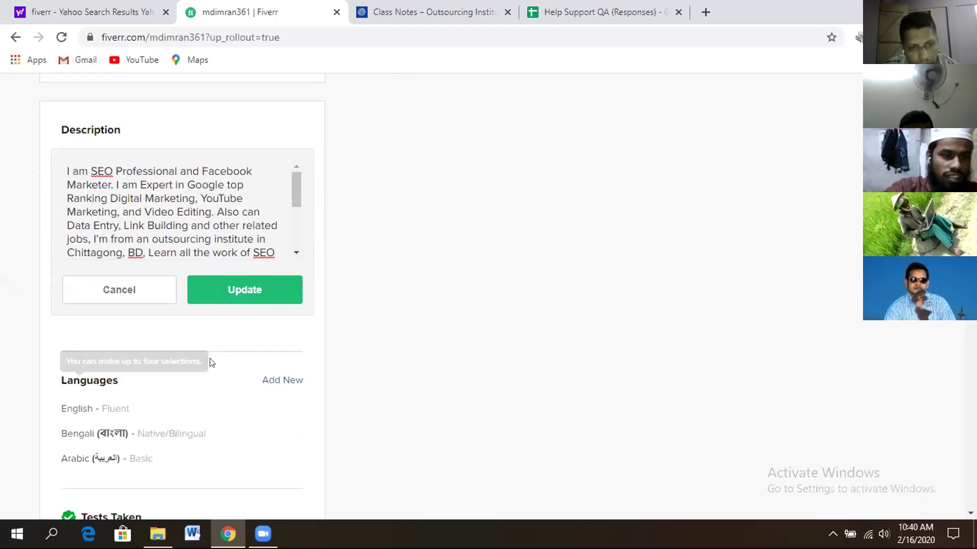
scroll(293, 252, down, 3)
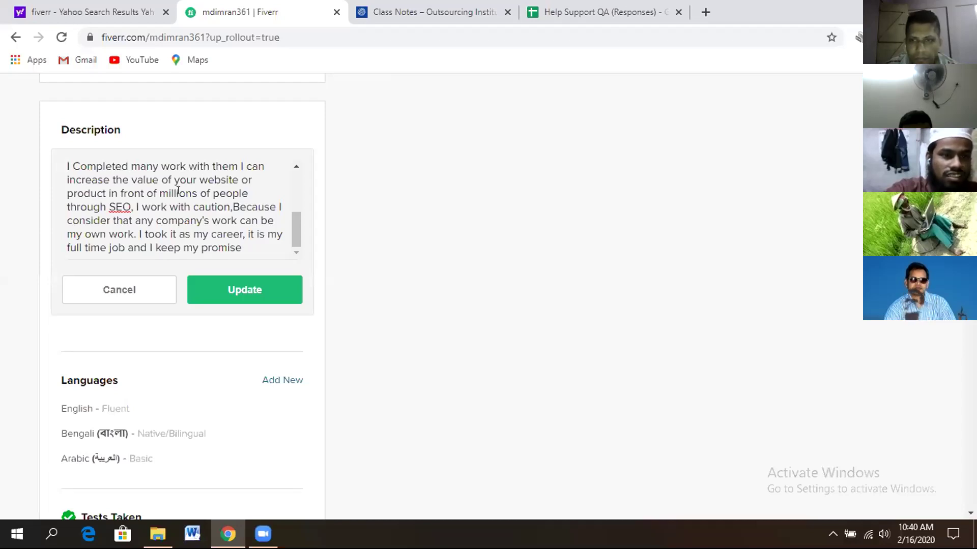
click(258, 290)
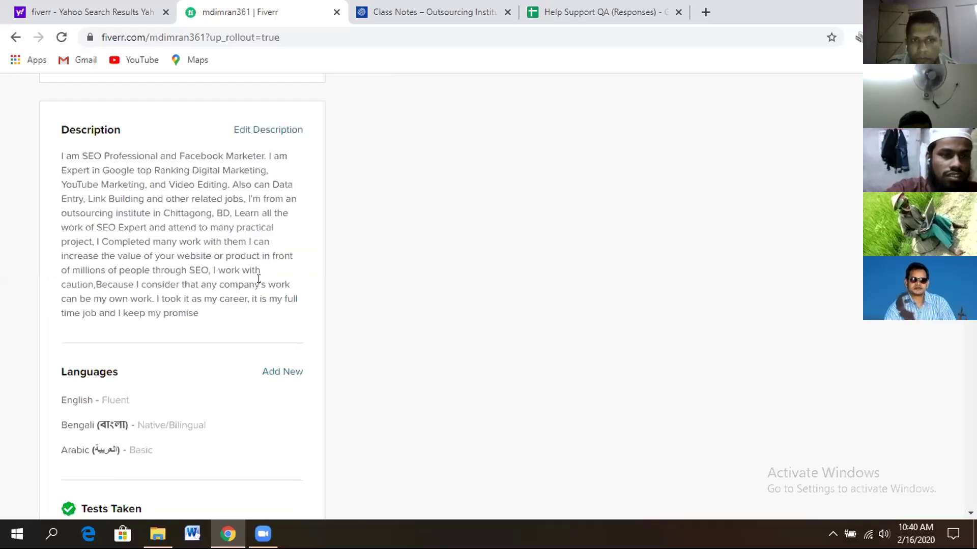
mouse_move(115, 123)
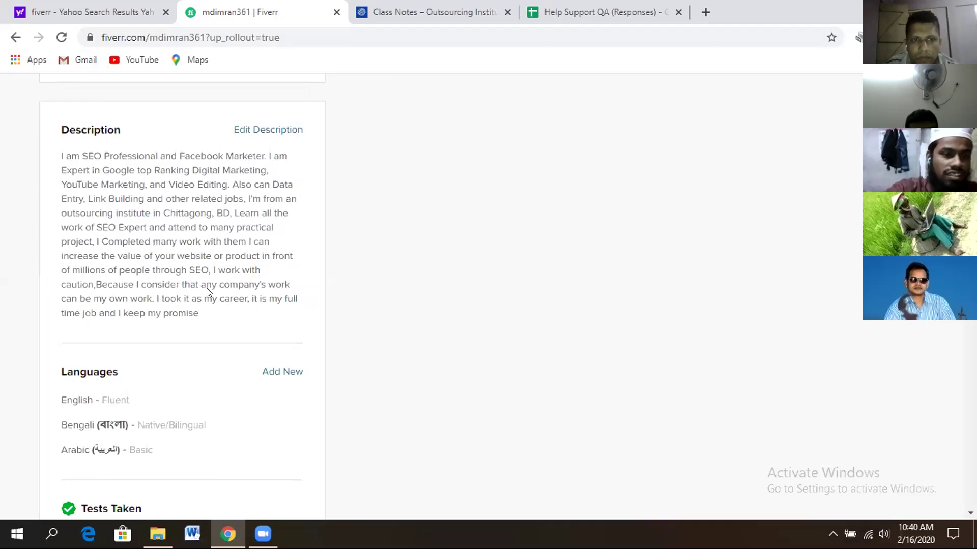
scroll(206, 288, down, 4)
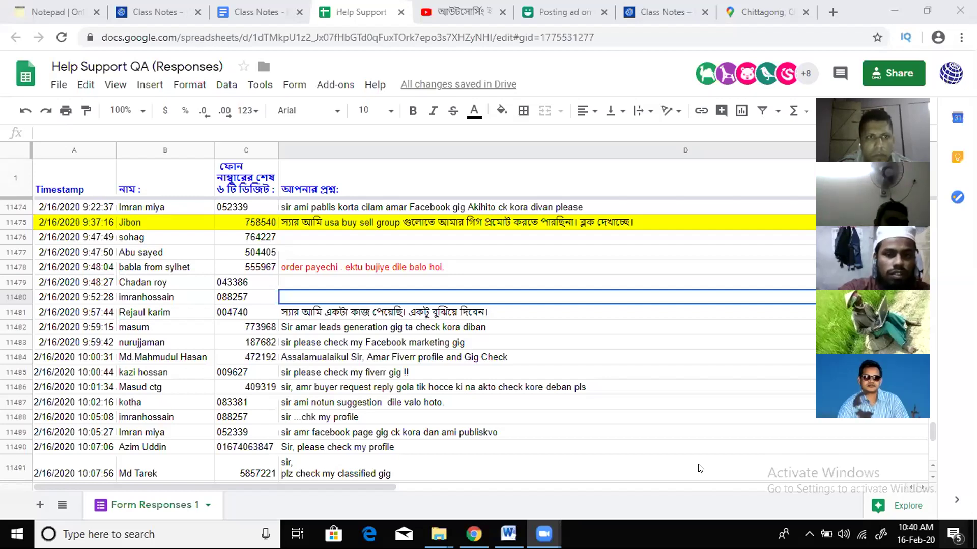
Colour the question text in cell D11481 of the Help Support QA (Responses) sheet red
click(385, 315)
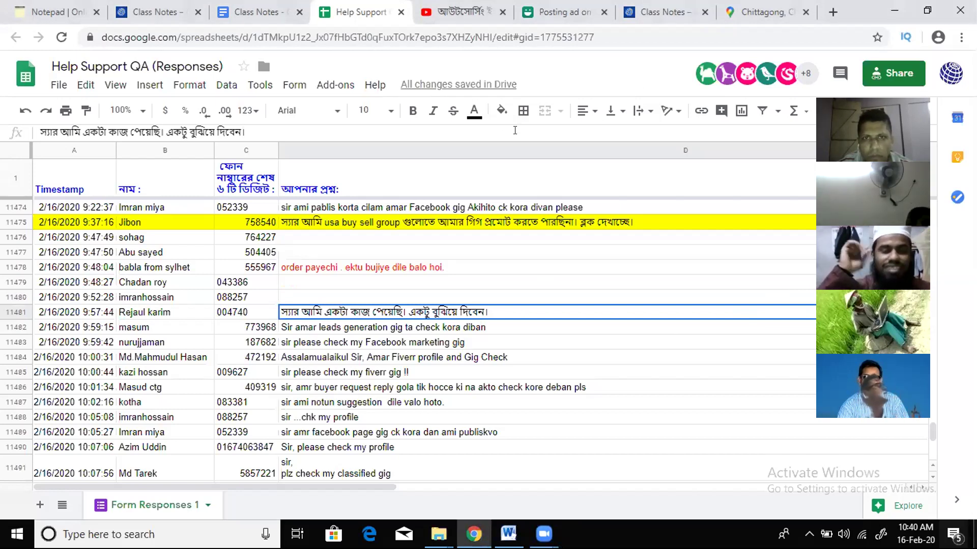
click(475, 121)
click(495, 177)
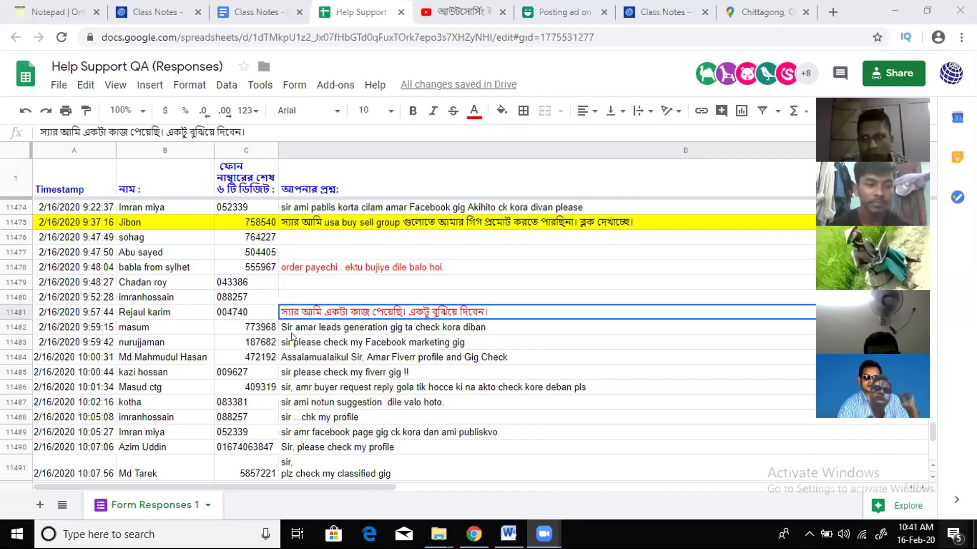
Read through the submitted questions in column D from row 11482 to row 11491
click(334, 330)
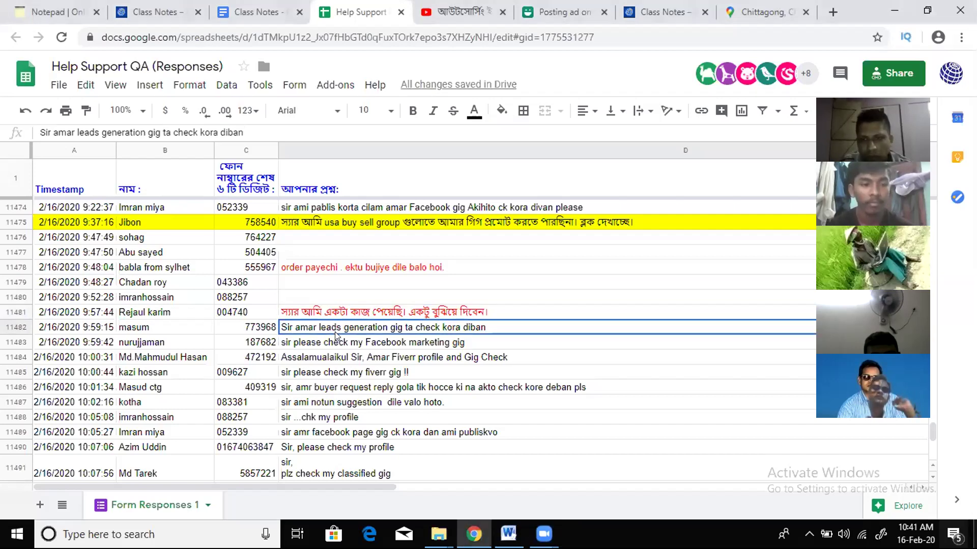
scroll(468, 367, down, 2)
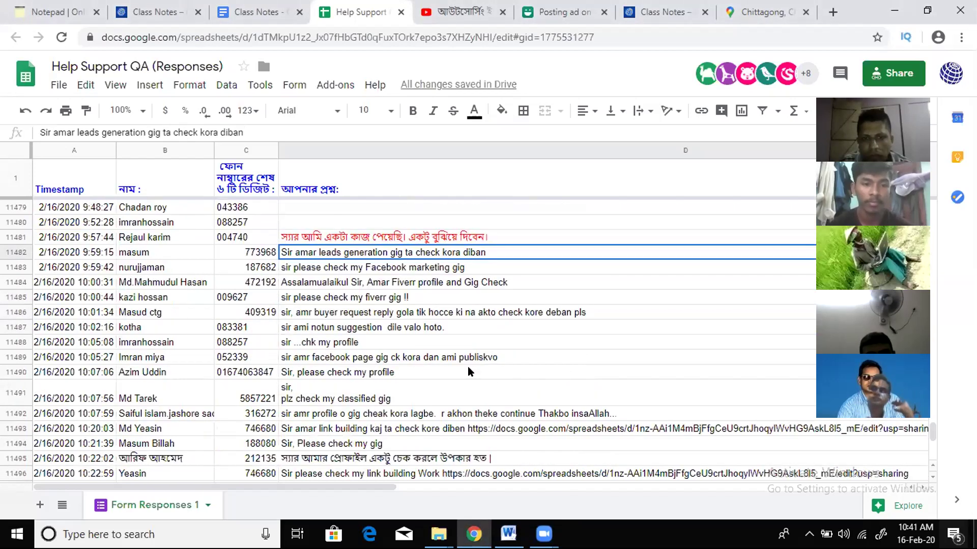
click(396, 269)
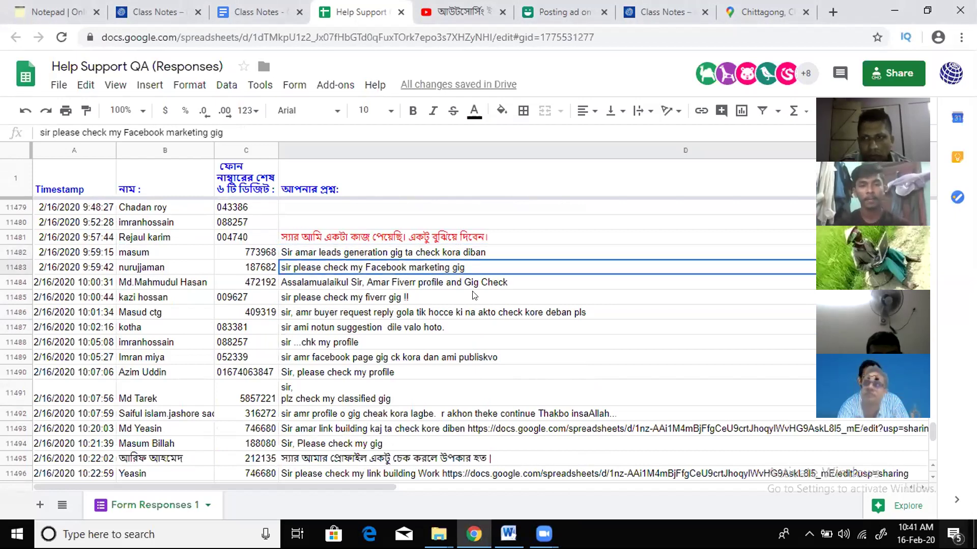
key(Down)
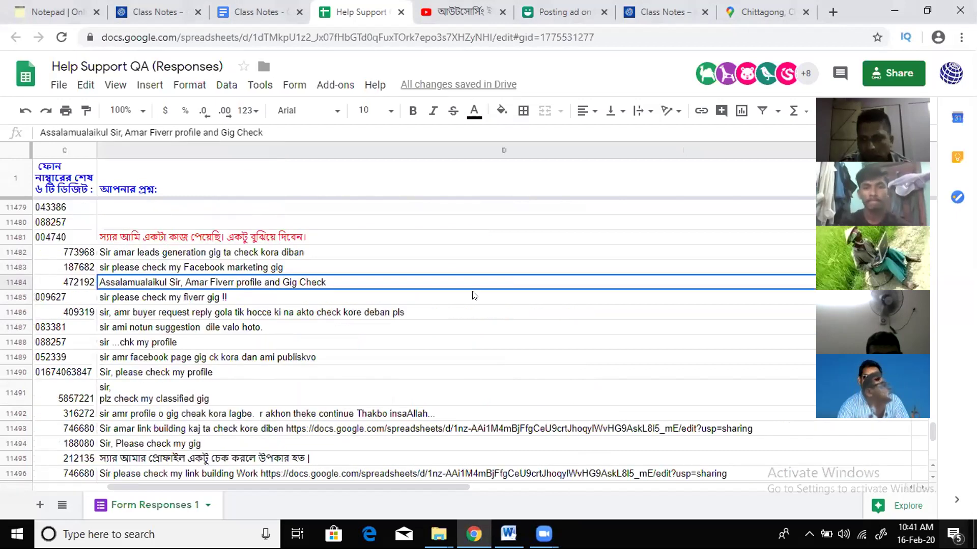
key(Down)
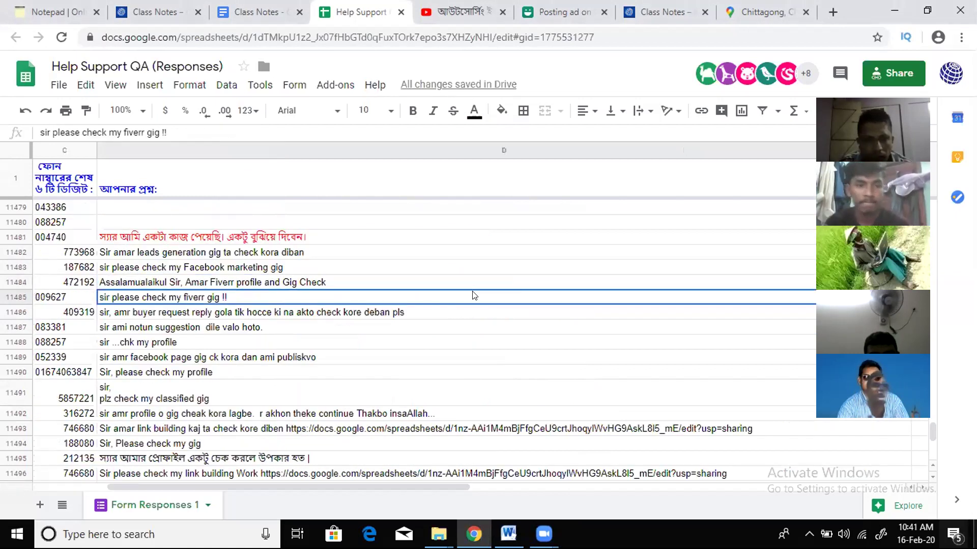
key(Down)
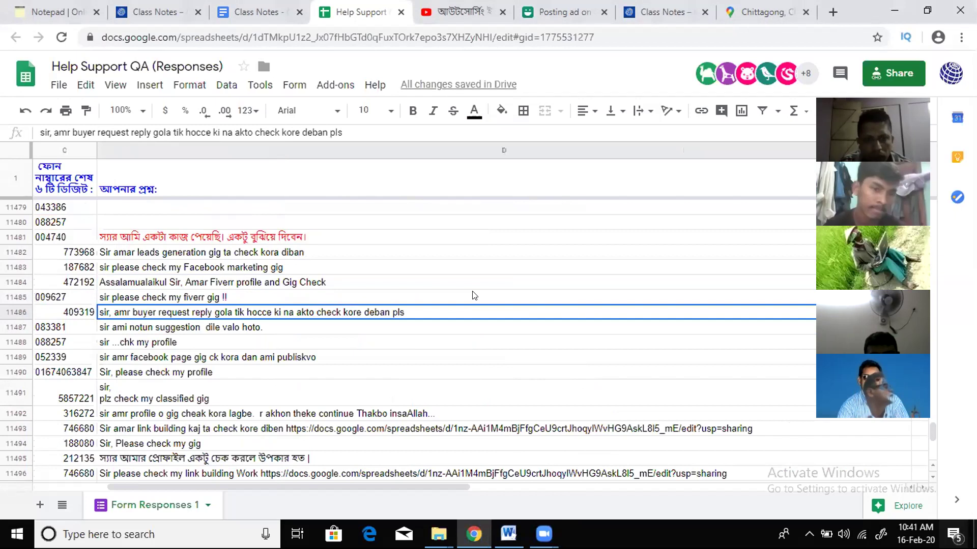
key(Down)
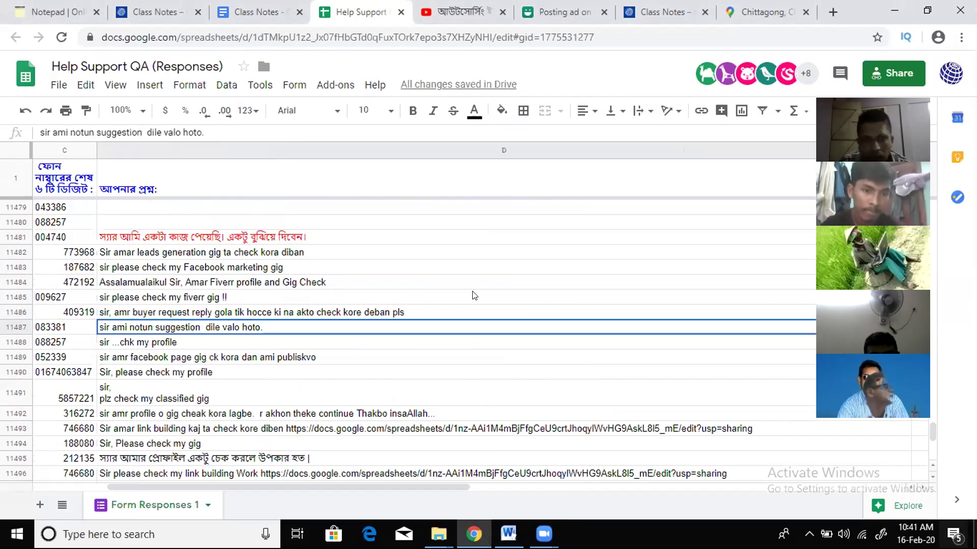
key(Up)
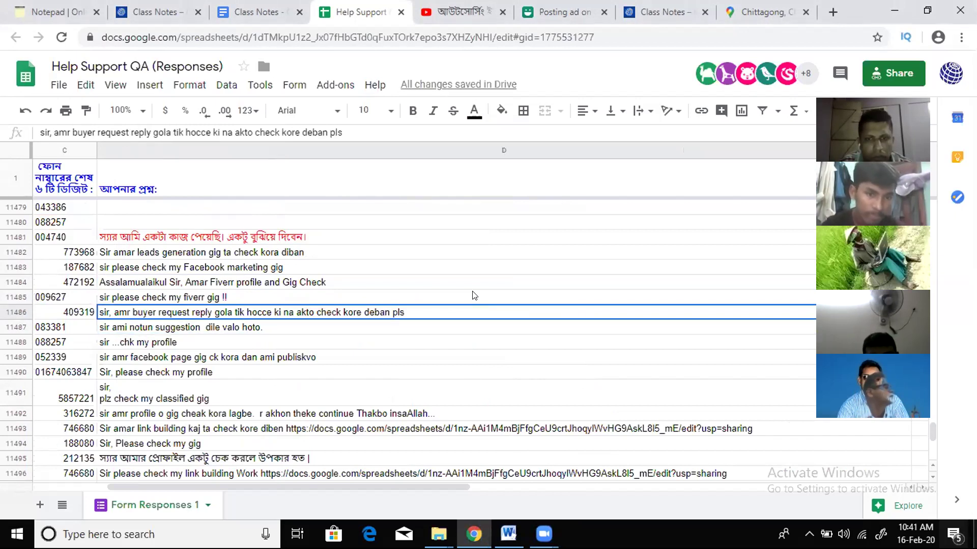
key(Down)
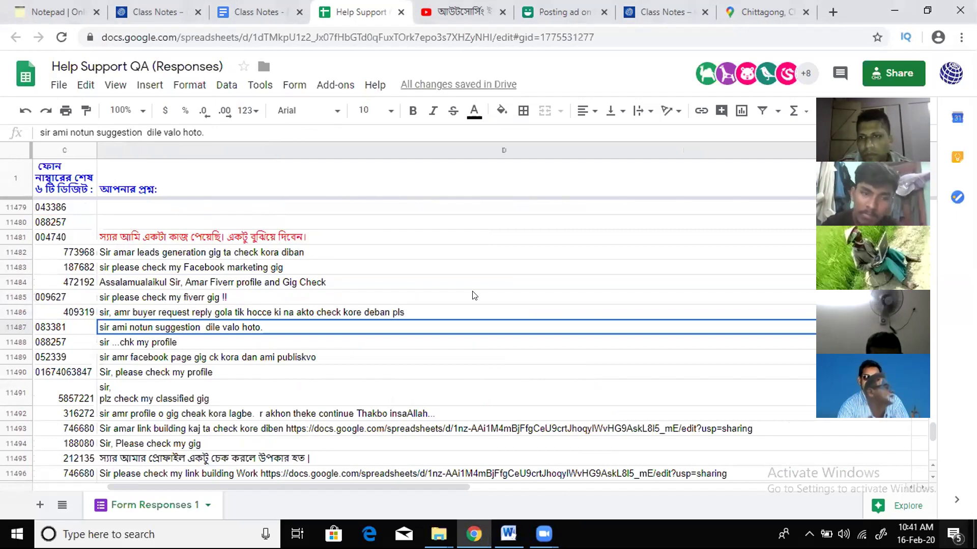
key(Down)
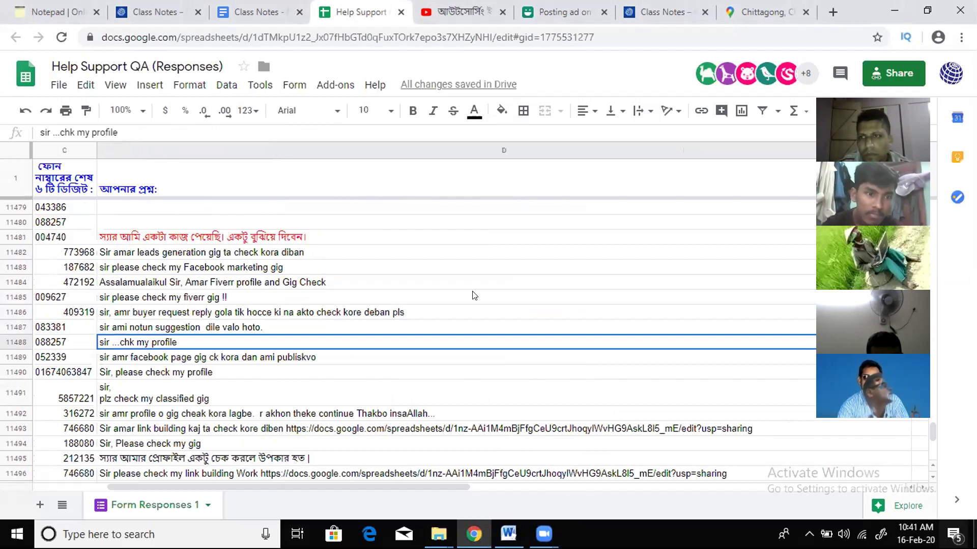
key(Down)
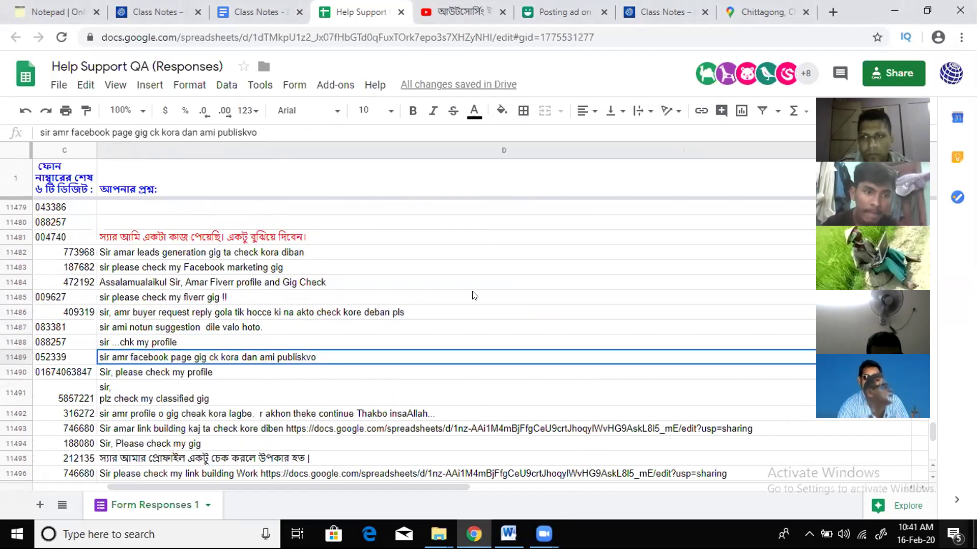
key(Down)
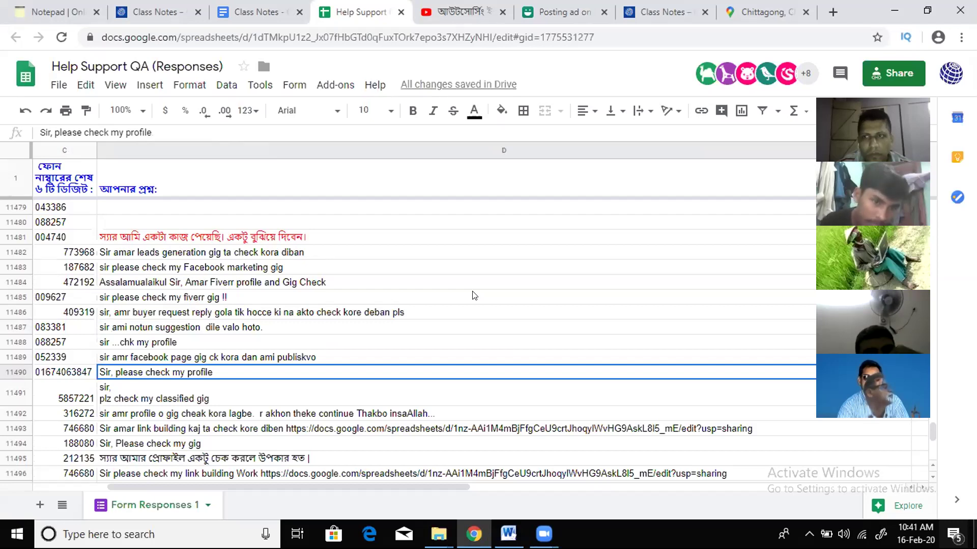
key(Down)
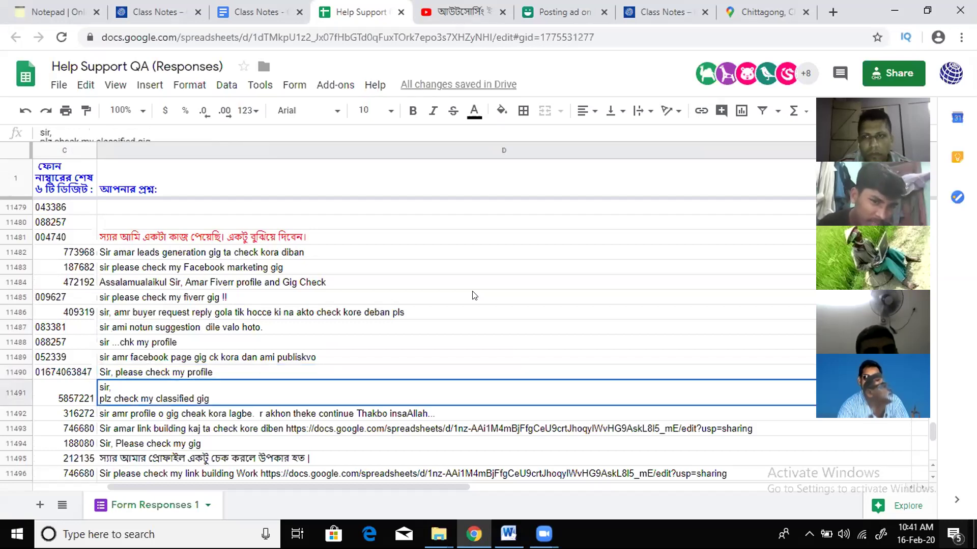
Colour the link building question in cell D11493 red
key(Down)
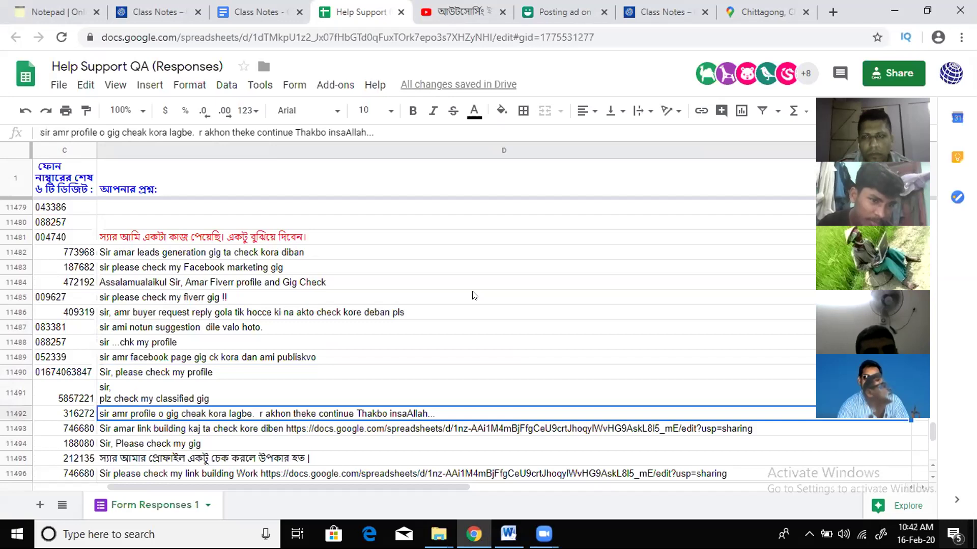
key(Down)
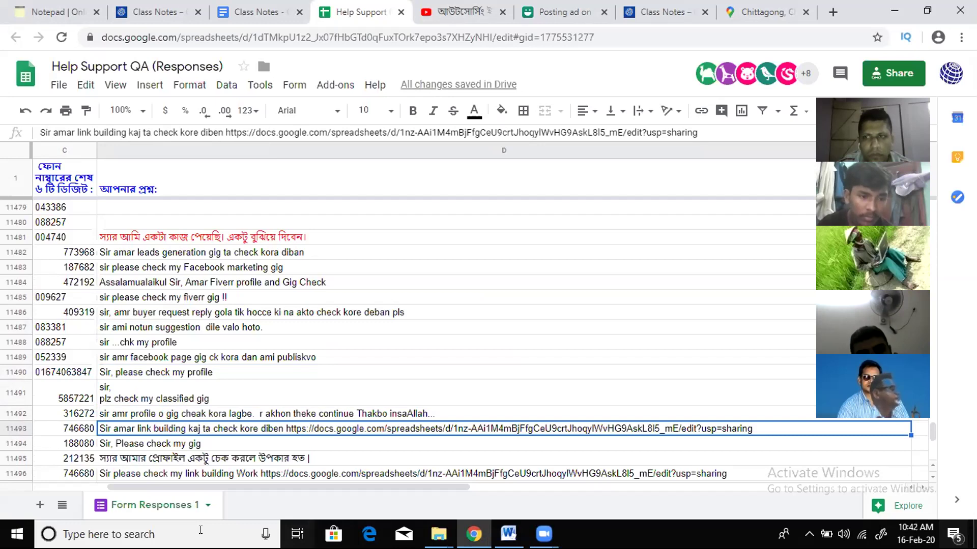
scroll(336, 326, left, 5)
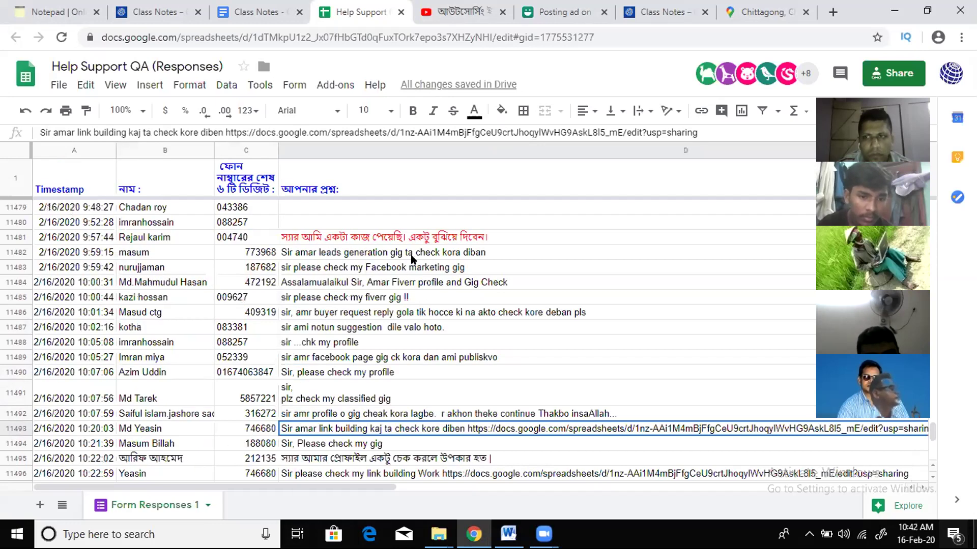
click(473, 111)
click(495, 174)
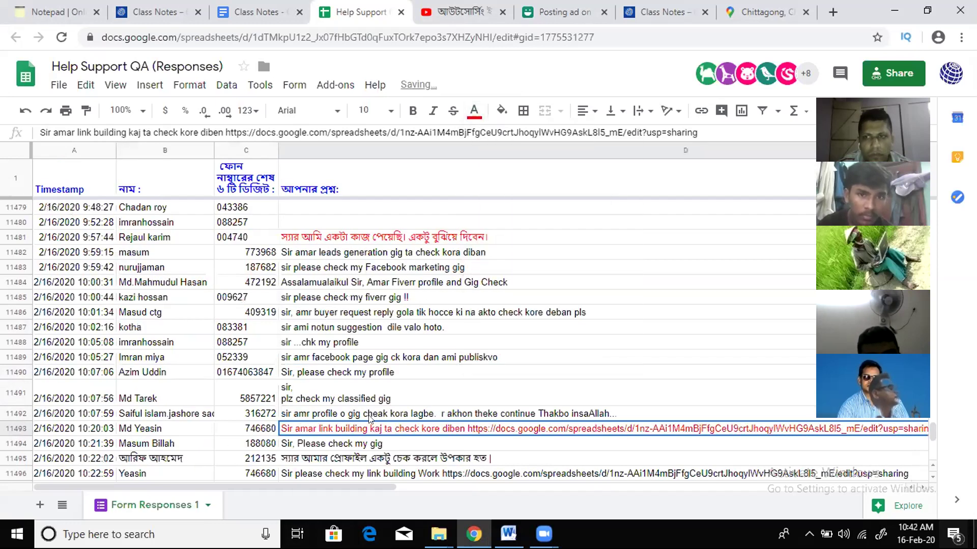
Read through the remaining submitted questions in column D from row 11494 to row 11497
click(336, 446)
scroll(412, 397, down, 1)
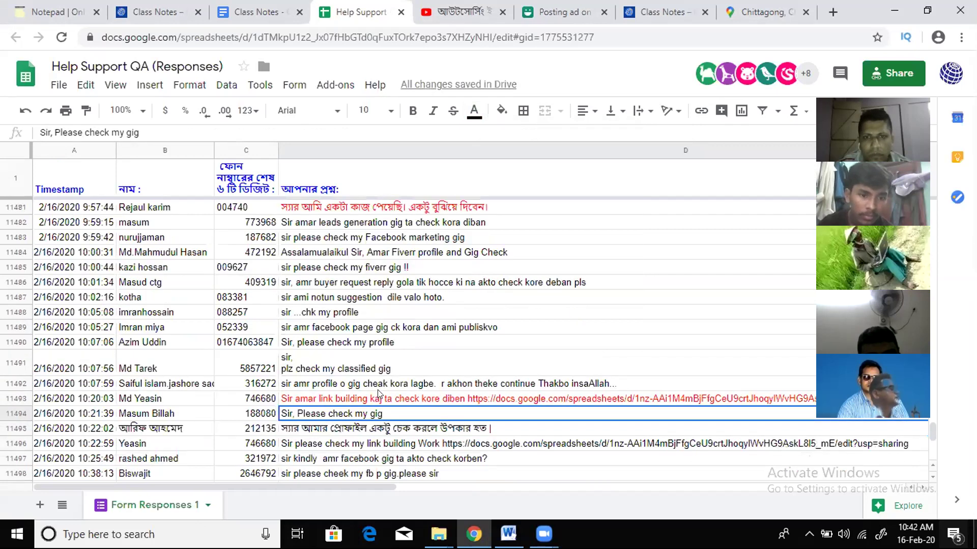
click(370, 429)
scroll(452, 377, down, 3)
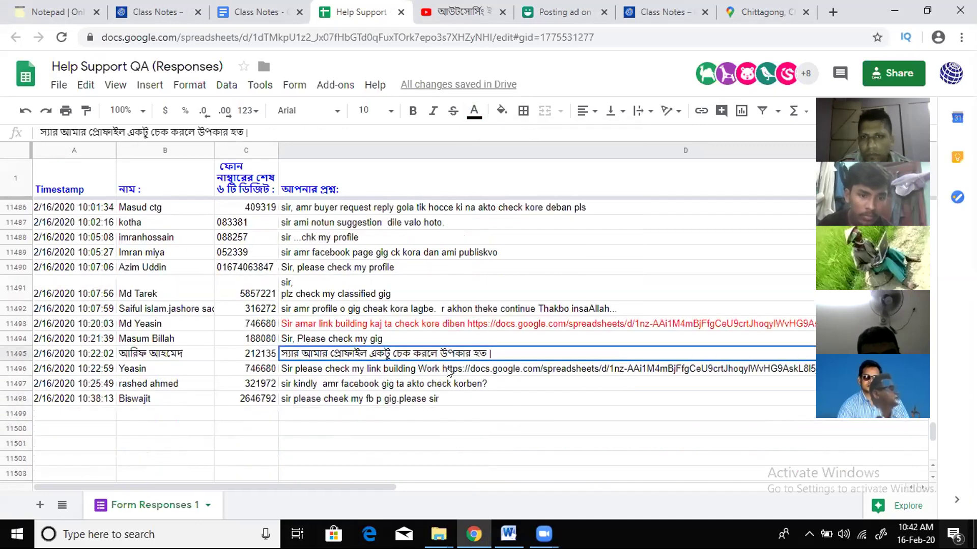
click(362, 372)
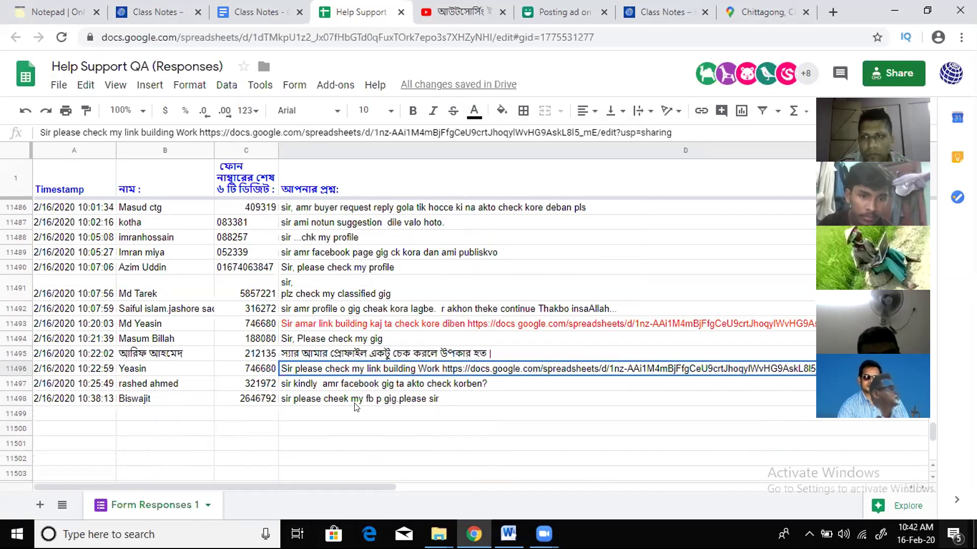
key(Down)
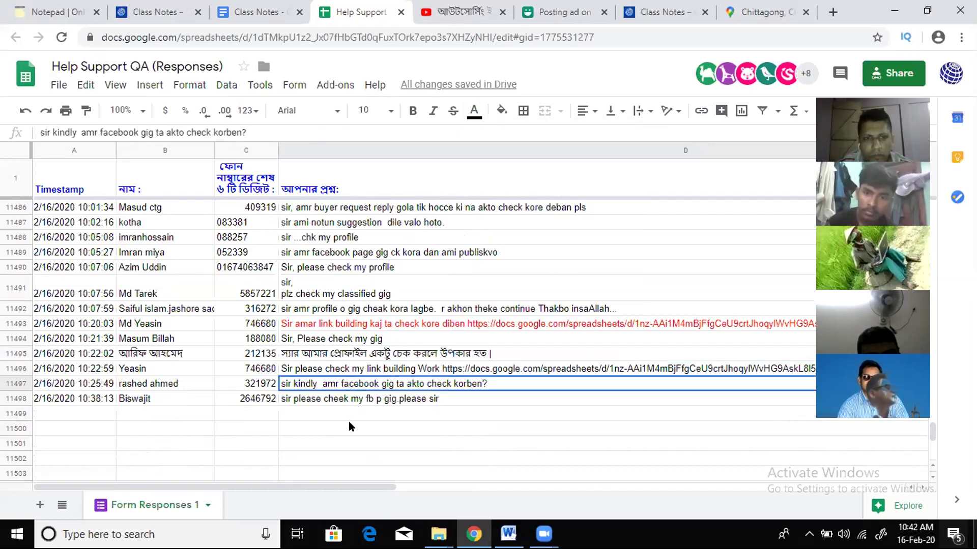